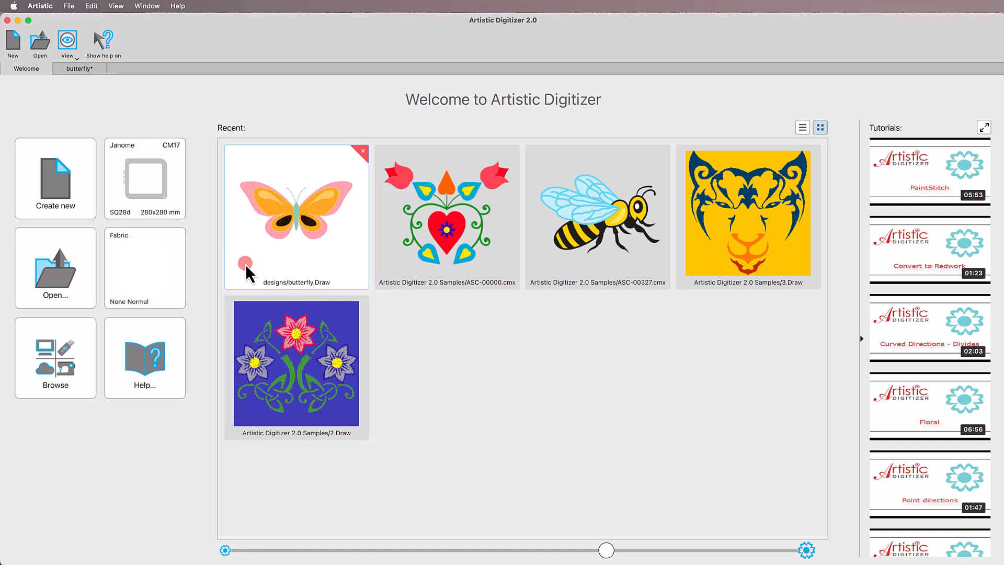
Switch to the butterfly design and browse the characters offered for symbol insertion without inserting any
click(78, 69)
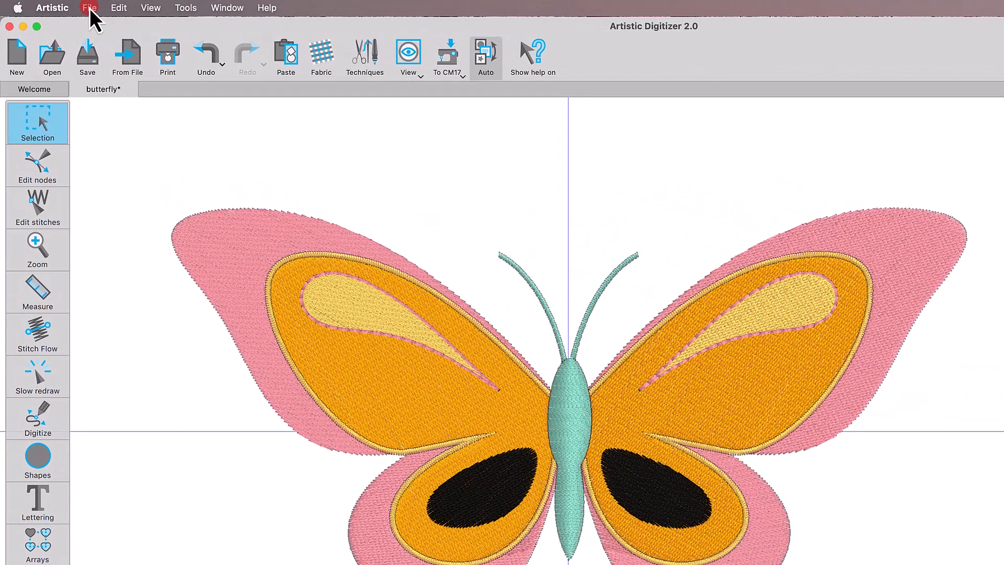
click(68, 6)
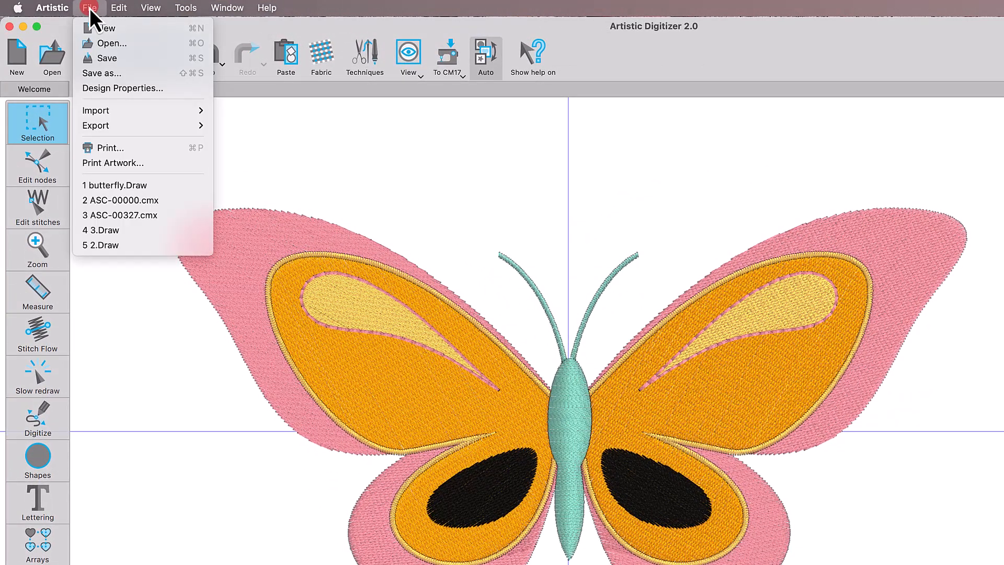
mouse_move(149, 10)
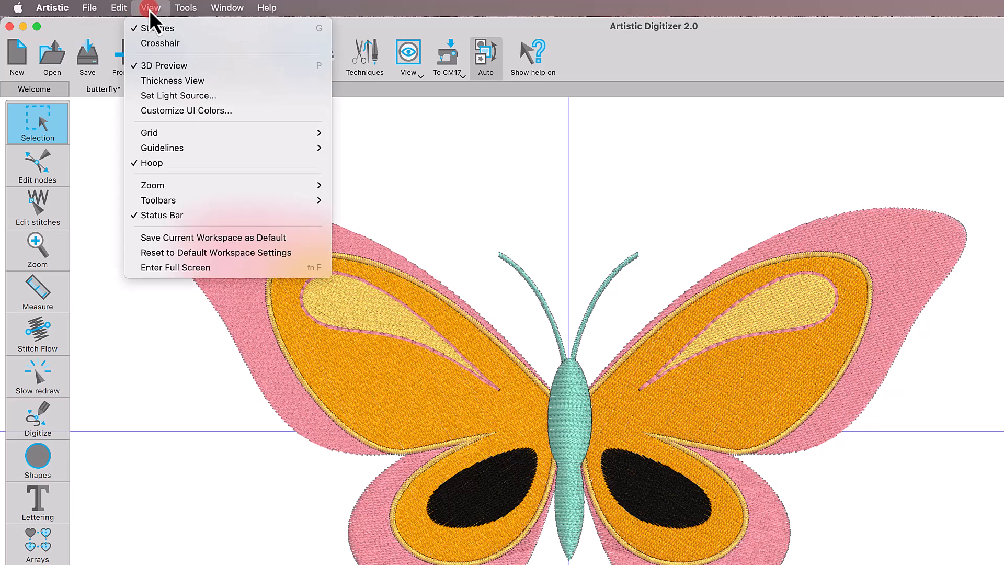
mouse_move(181, 11)
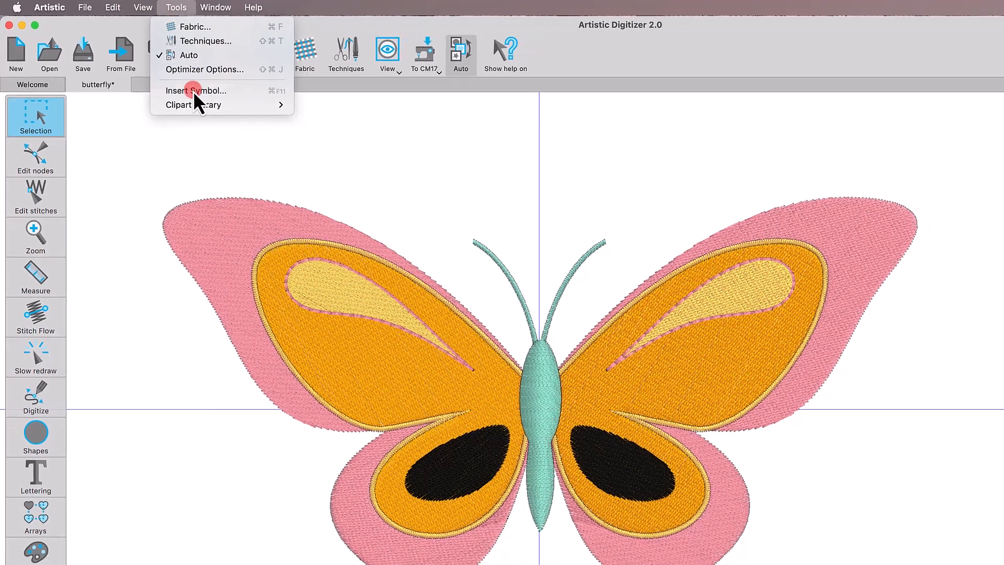
click(205, 96)
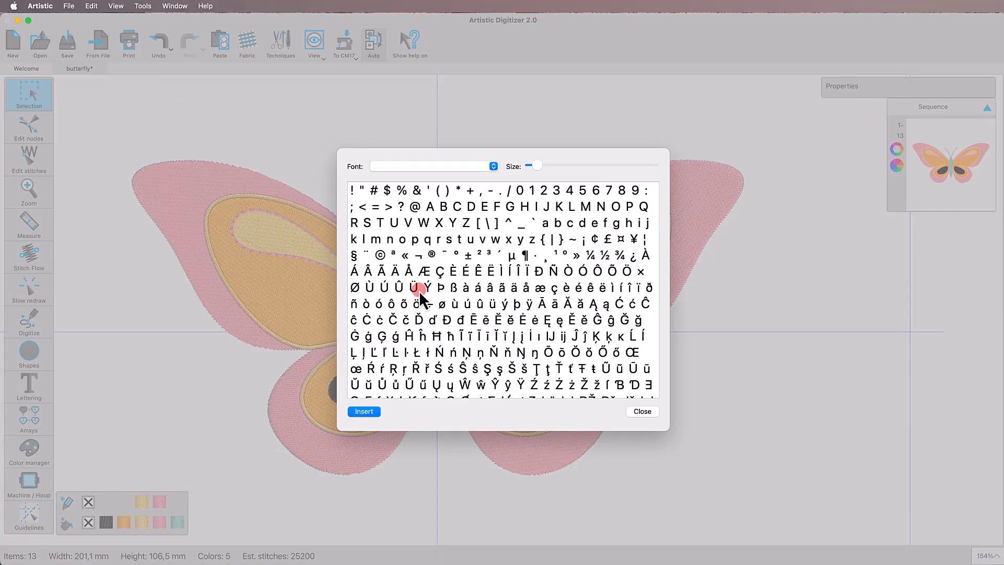
scroll(420, 296, down, 5)
click(642, 412)
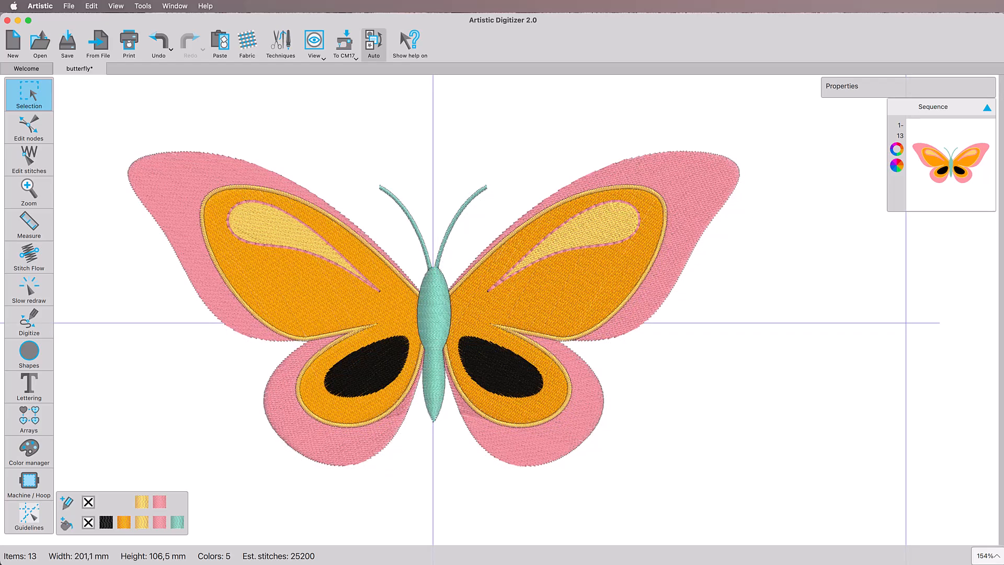
Select the whole butterfly to examine the commands available for a multiple selection, and clear the selection
key(super+a)
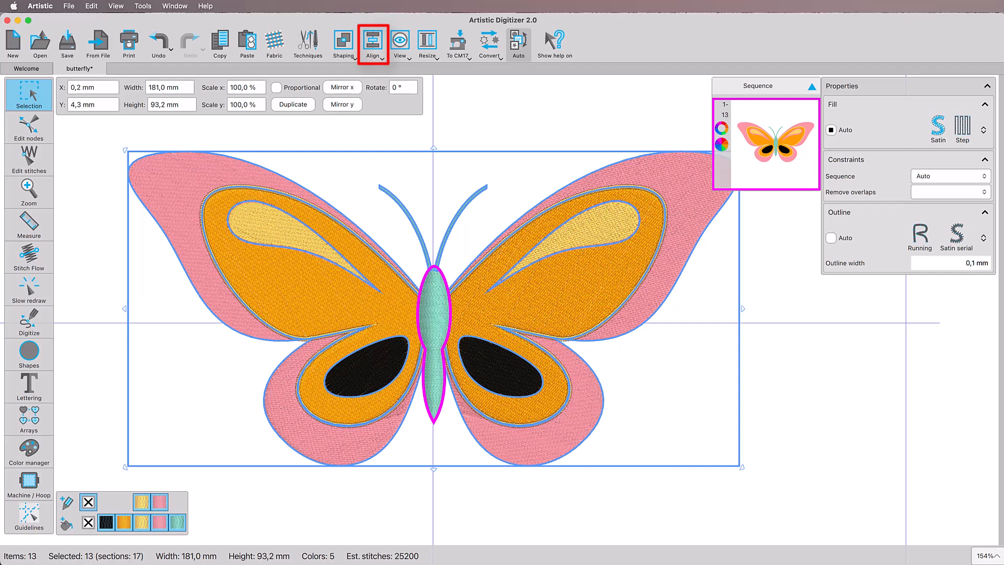
click(383, 62)
click(390, 129)
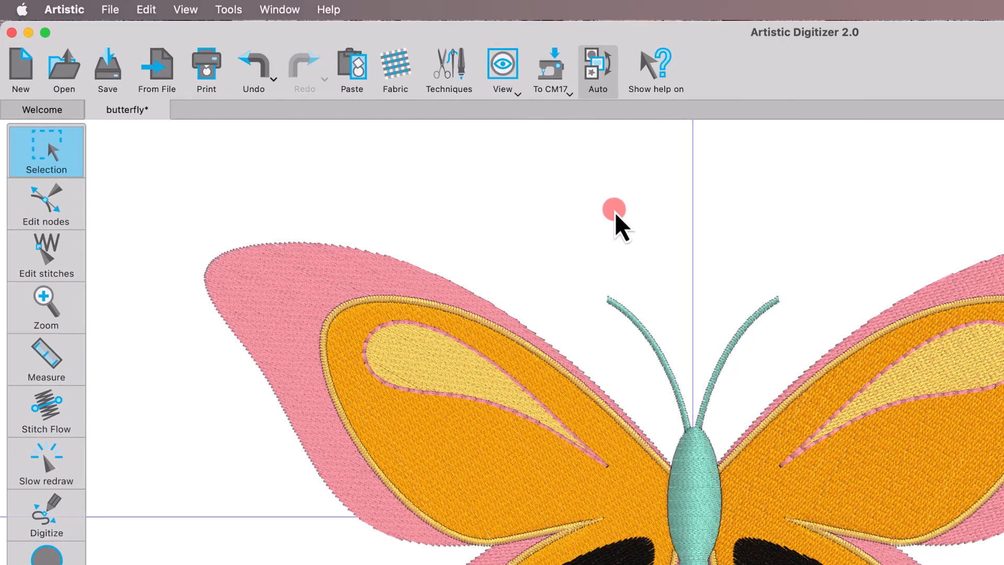
key(super+a)
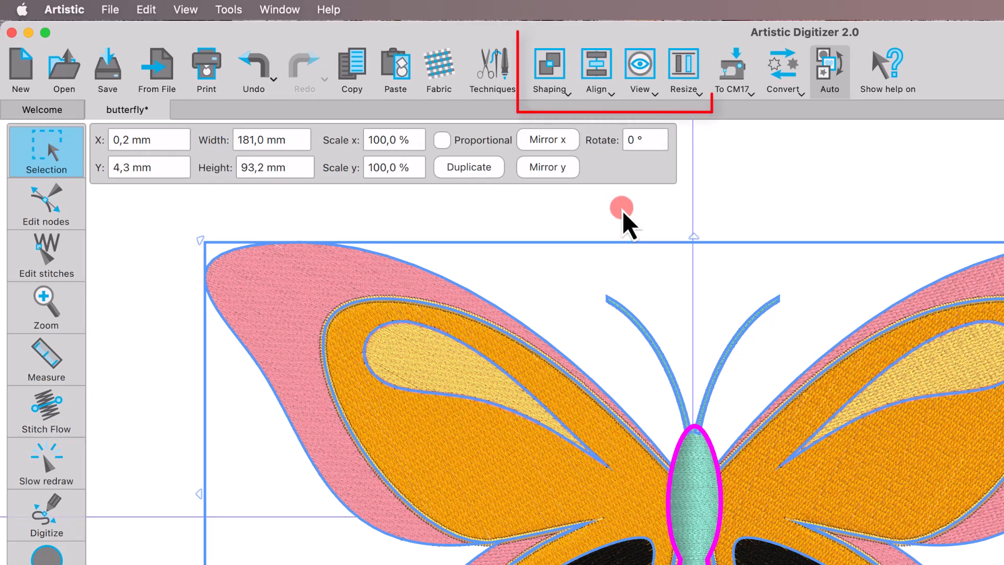
click(732, 187)
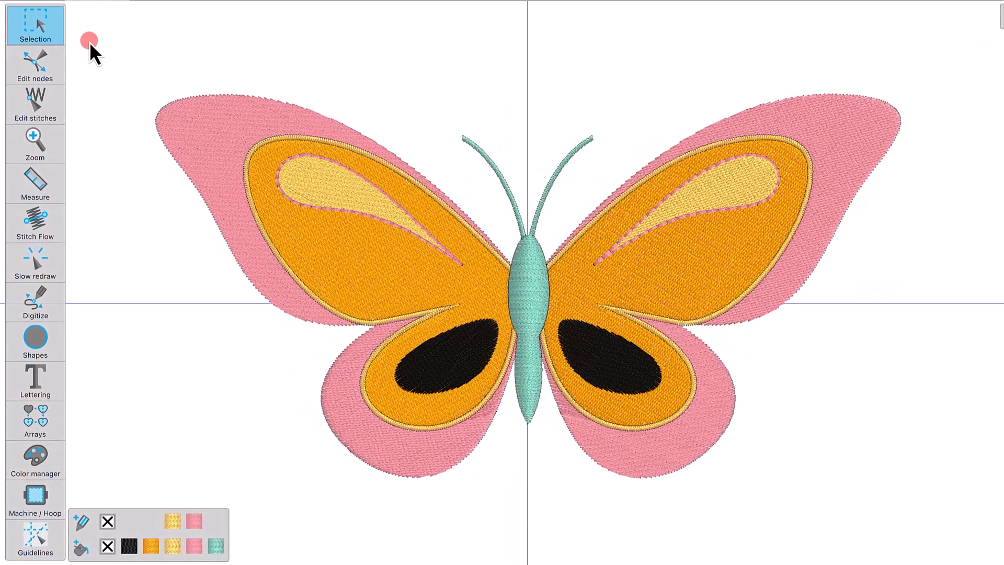
Examine the design tools for digitizing, shapes, lettering and arrays
click(58, 24)
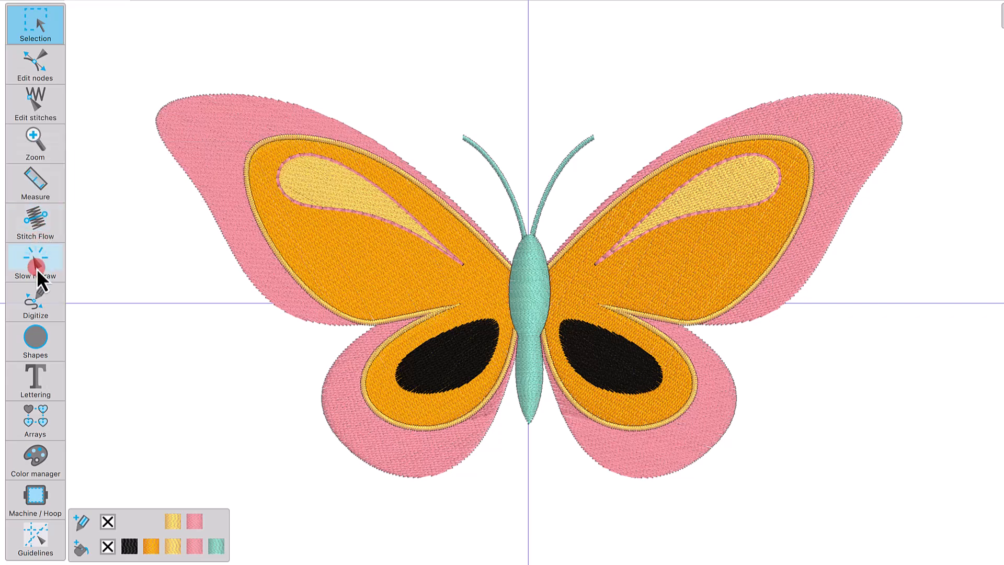
mouse_move(37, 309)
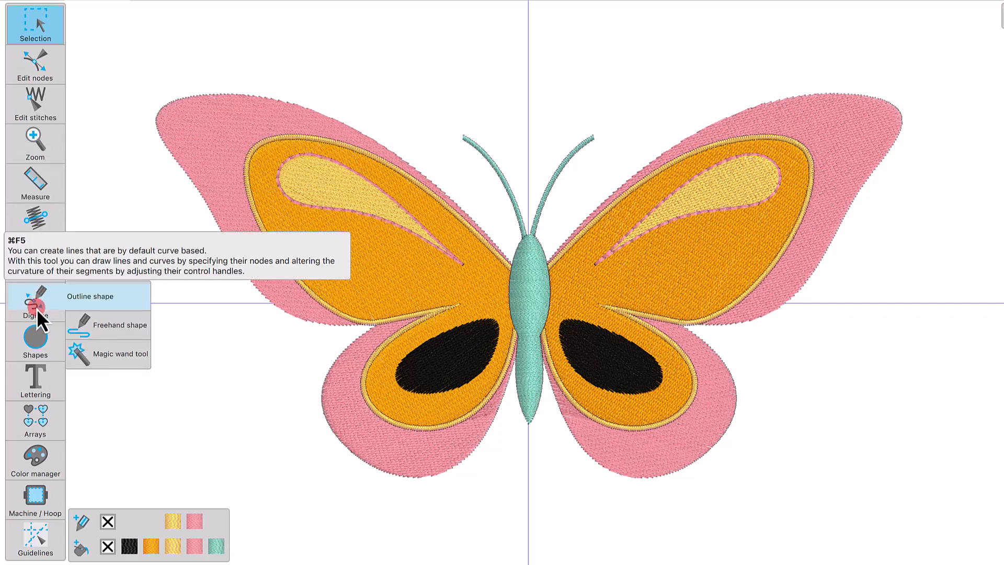
mouse_move(36, 340)
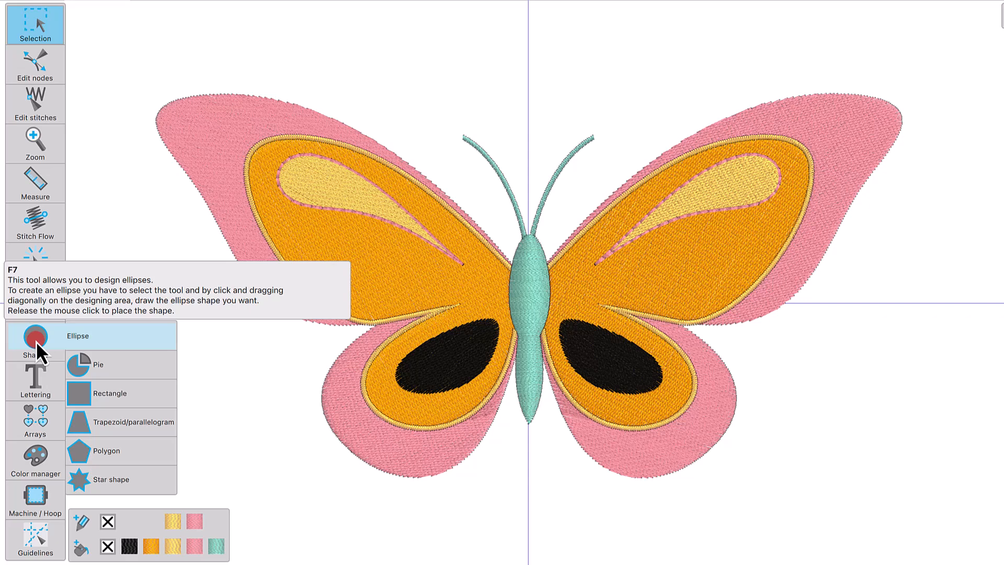
mouse_move(36, 374)
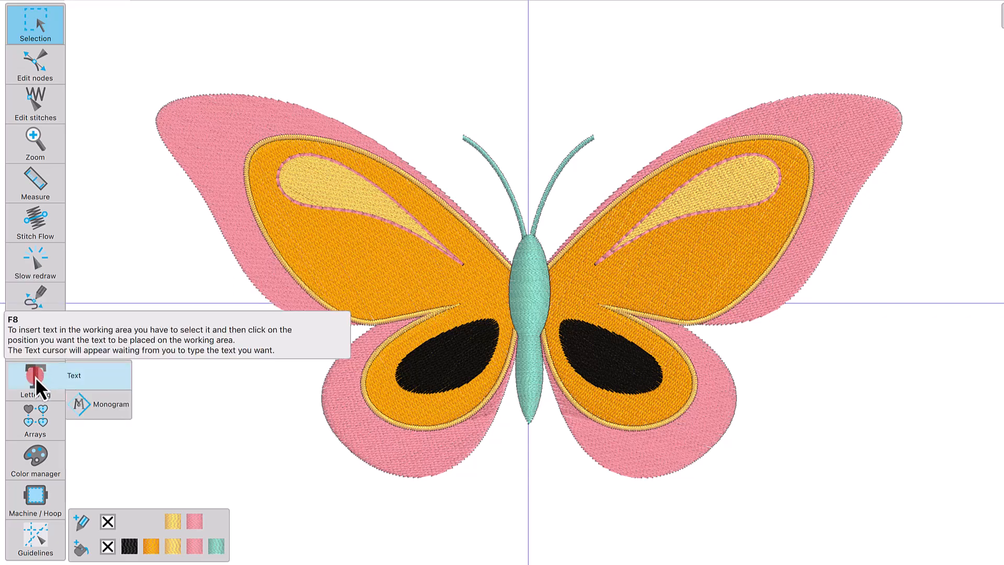
mouse_move(36, 412)
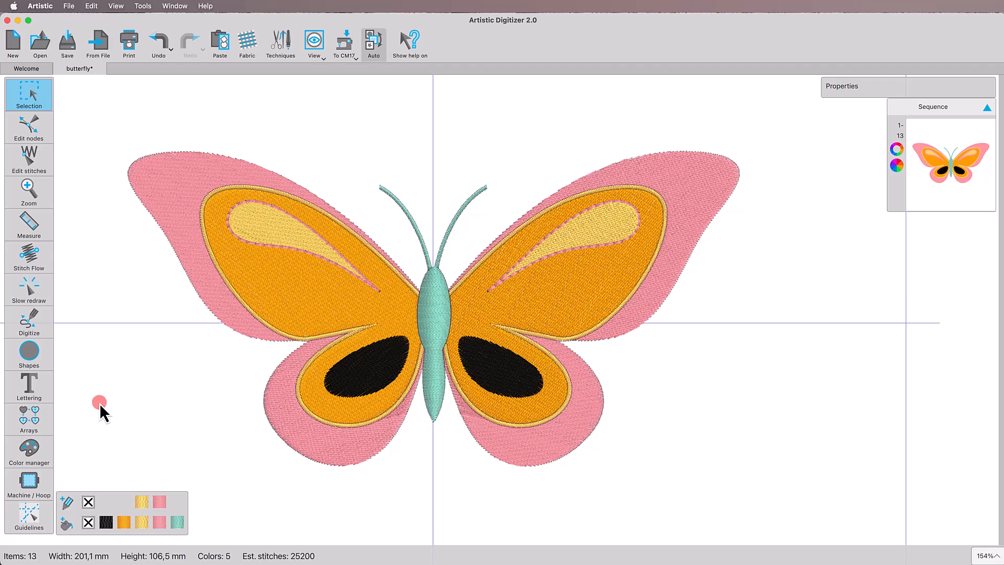
Place two lettering objects beside the butterfly's left wings, "text1" and, below it, "text2", and deselect them
click(36, 393)
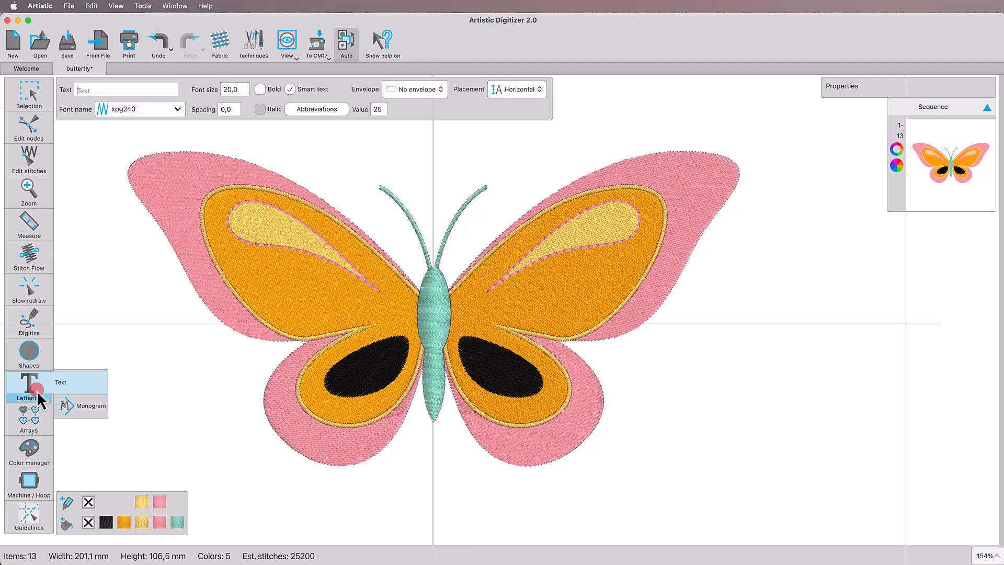
click(61, 382)
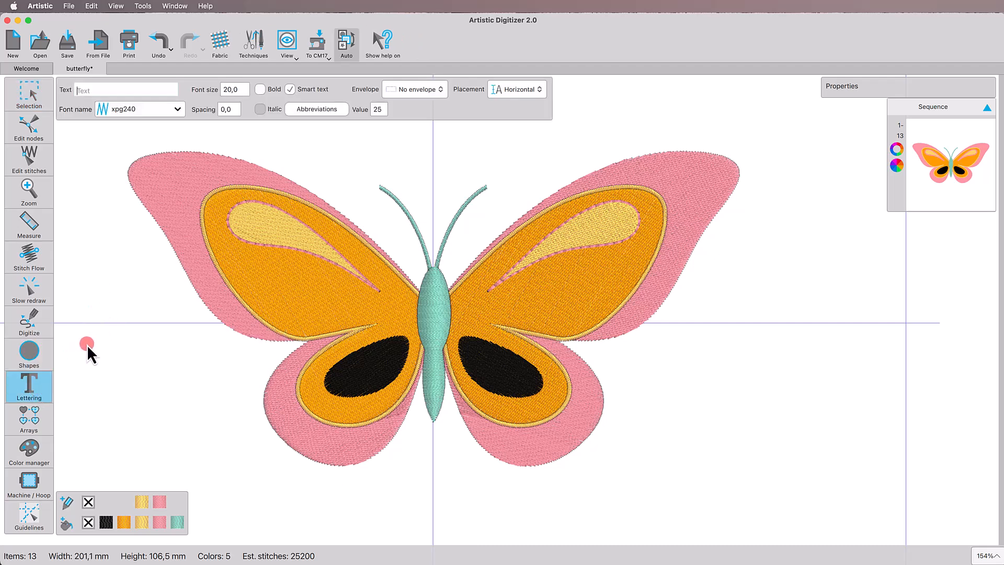
text(text1)
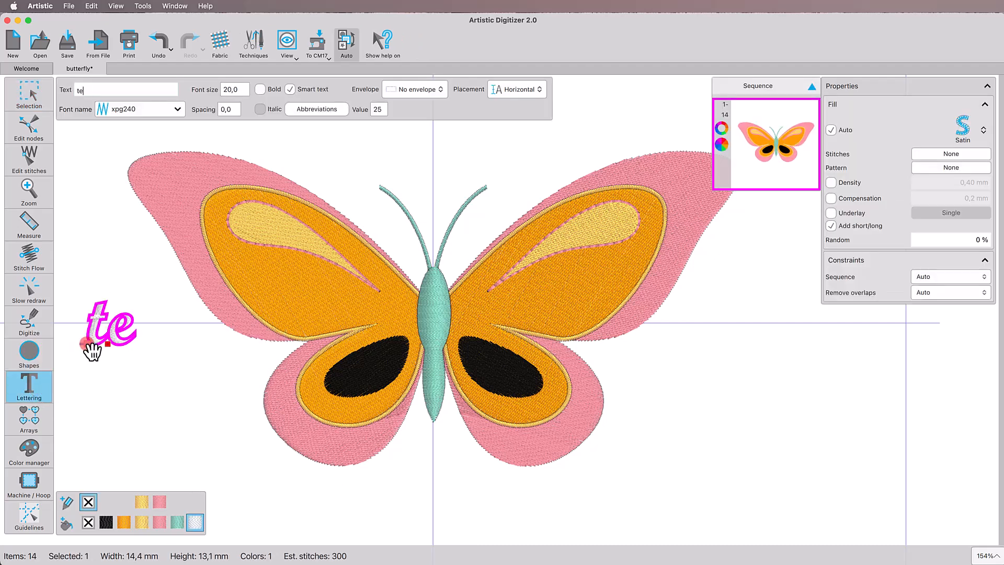
click(98, 437)
text(text2)
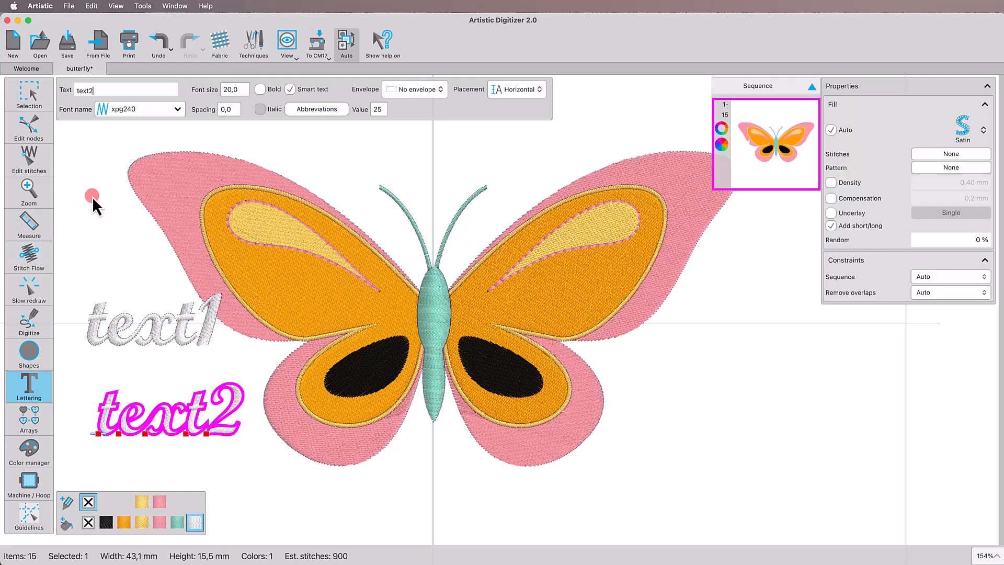
click(29, 101)
click(86, 216)
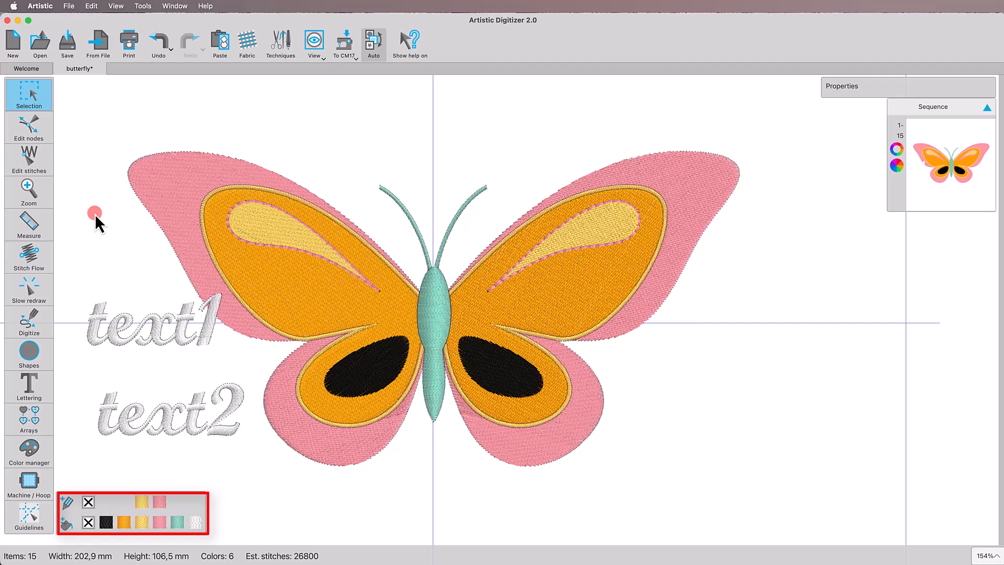
Turn off automatic sequencing and move the left upper wing's yellow teardrop fill down to its pink outline in the stitching sequence
click(250, 232)
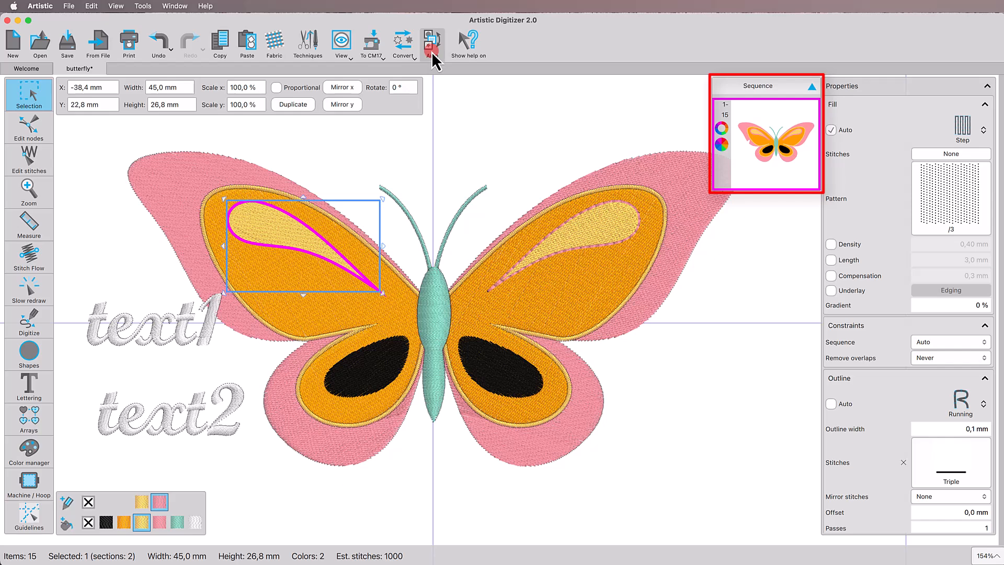
click(431, 51)
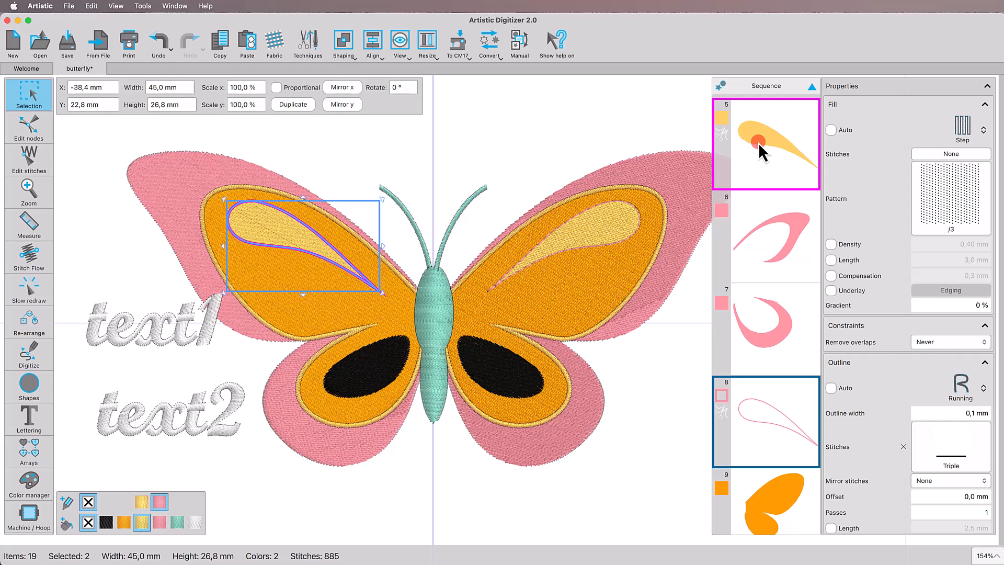
drag(758, 143, 773, 418)
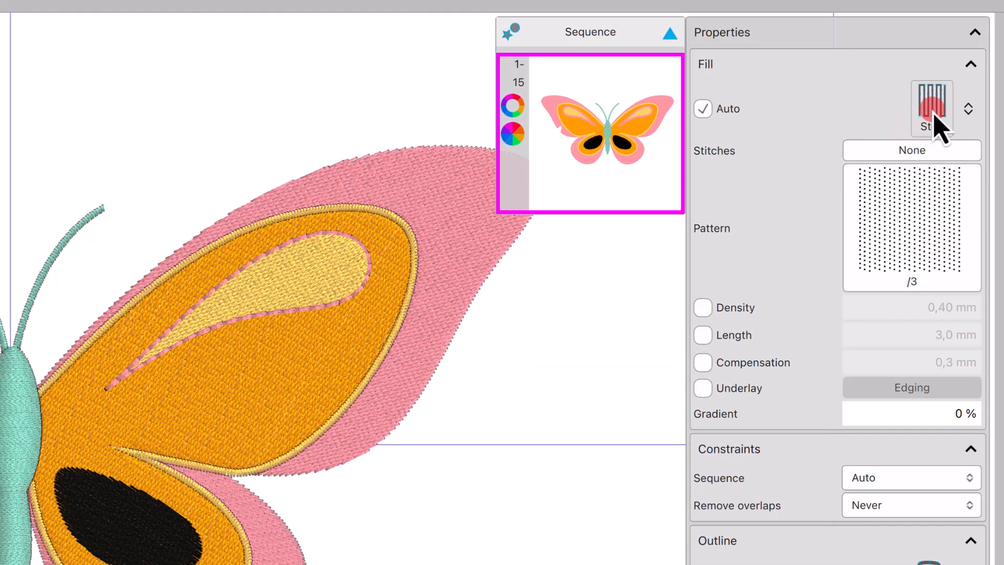
Change the fill type of the yellow teardrop on the left upper wing to Satin
click(942, 106)
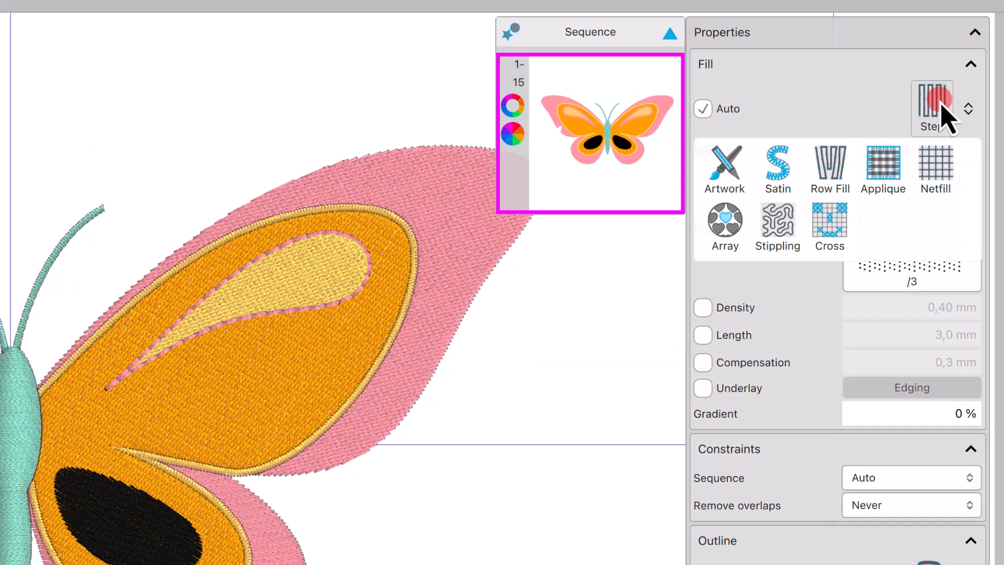
click(778, 175)
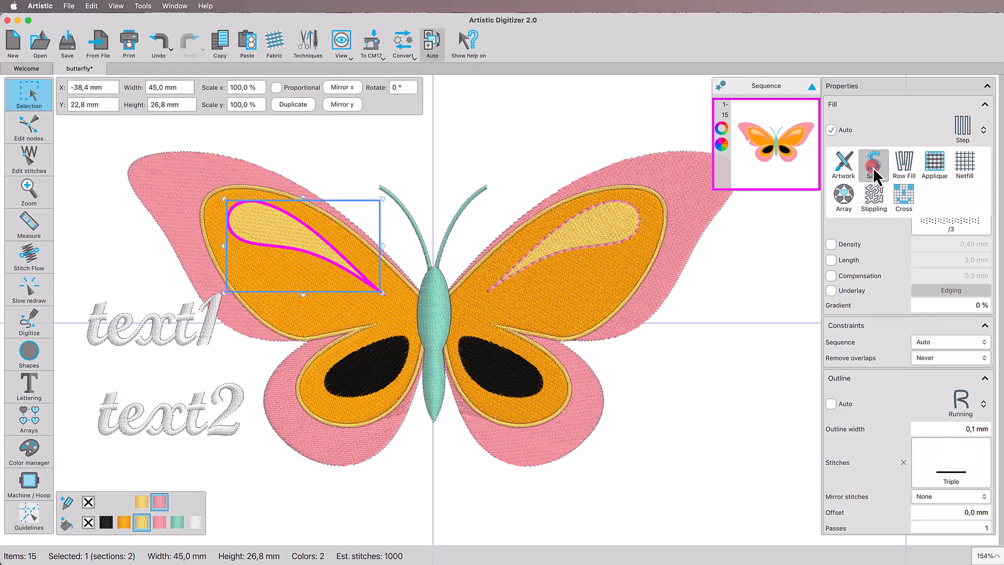
click(873, 167)
scroll(307, 238, up, 5)
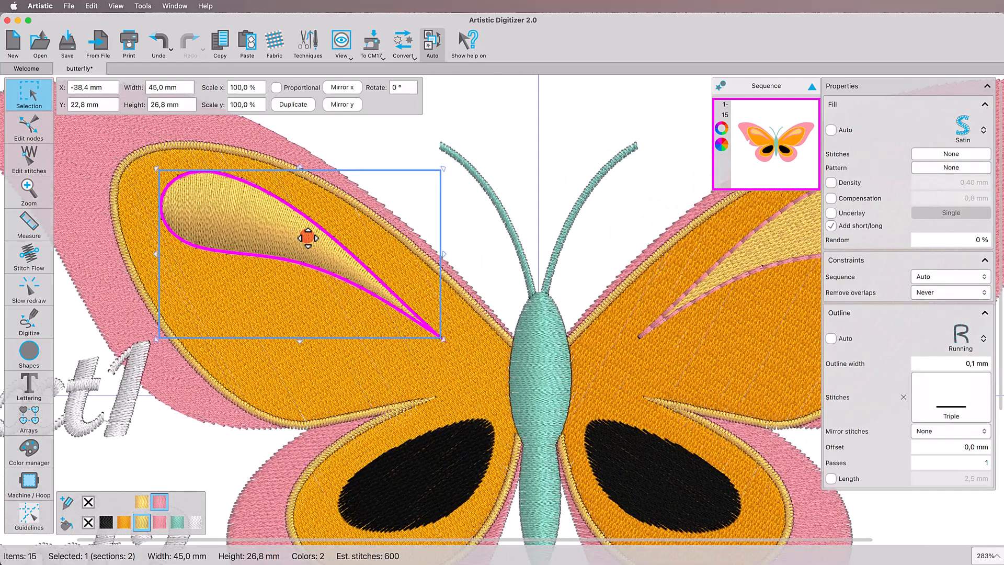
scroll(307, 237, up, 1)
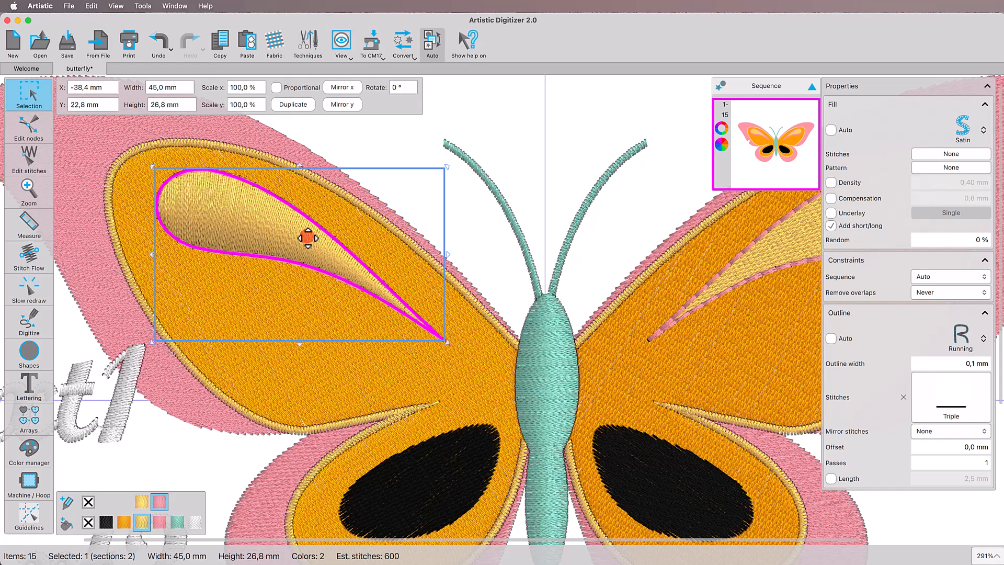
Review the design's active techniques and the outline types offered for the selected teardrop
click(308, 42)
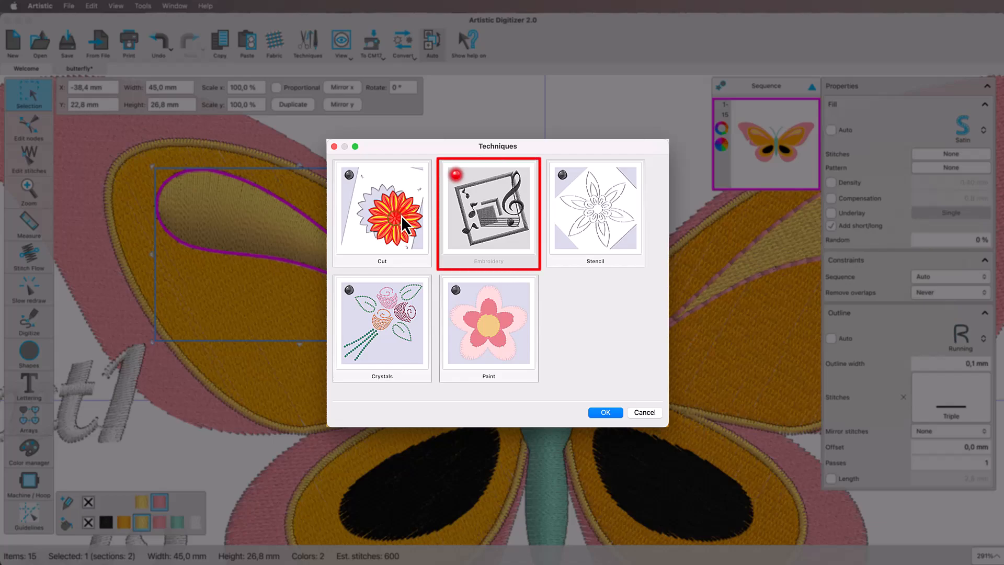
click(612, 413)
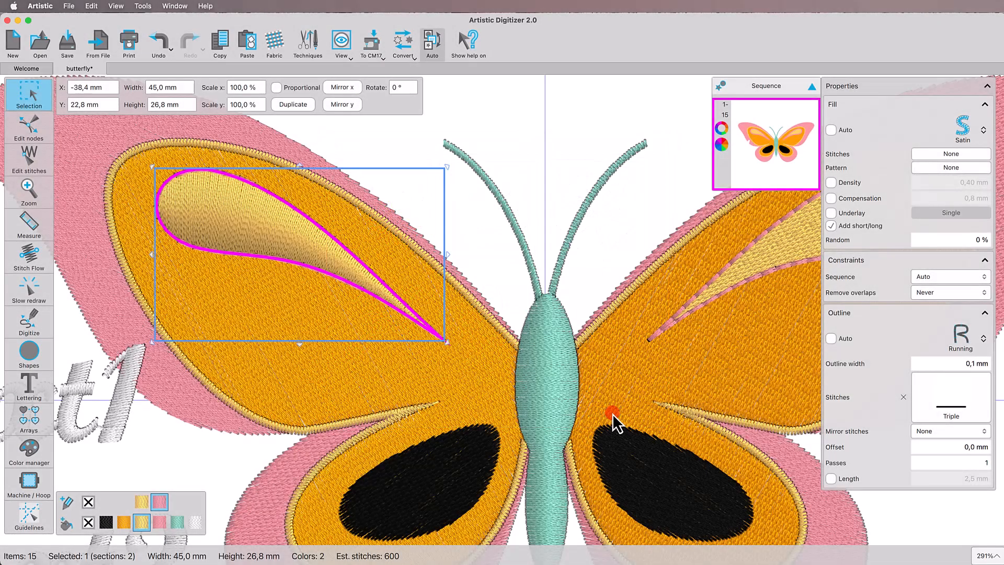
click(962, 336)
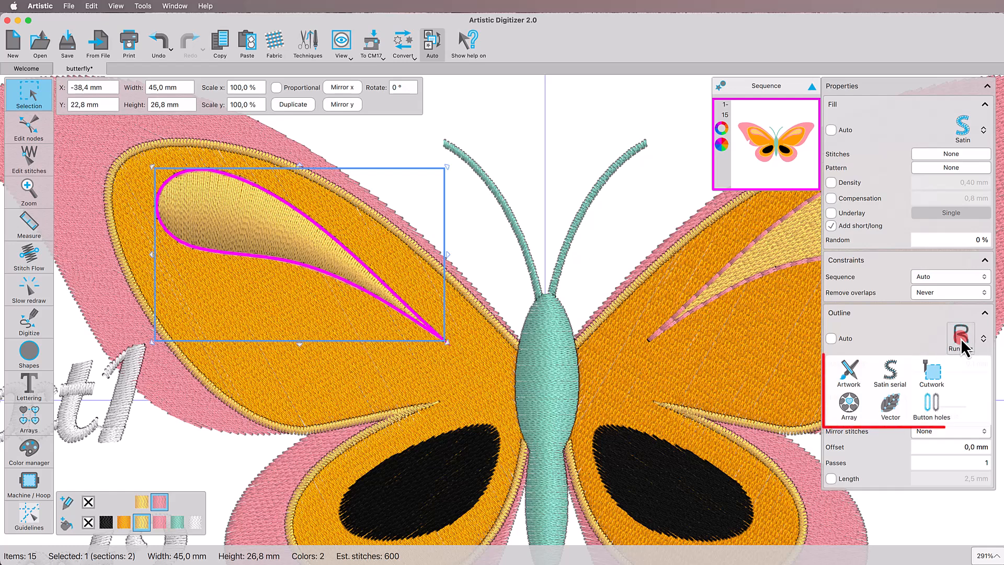
Enable the Cut and Paint techniques for the design in addition to Embroidery
click(313, 53)
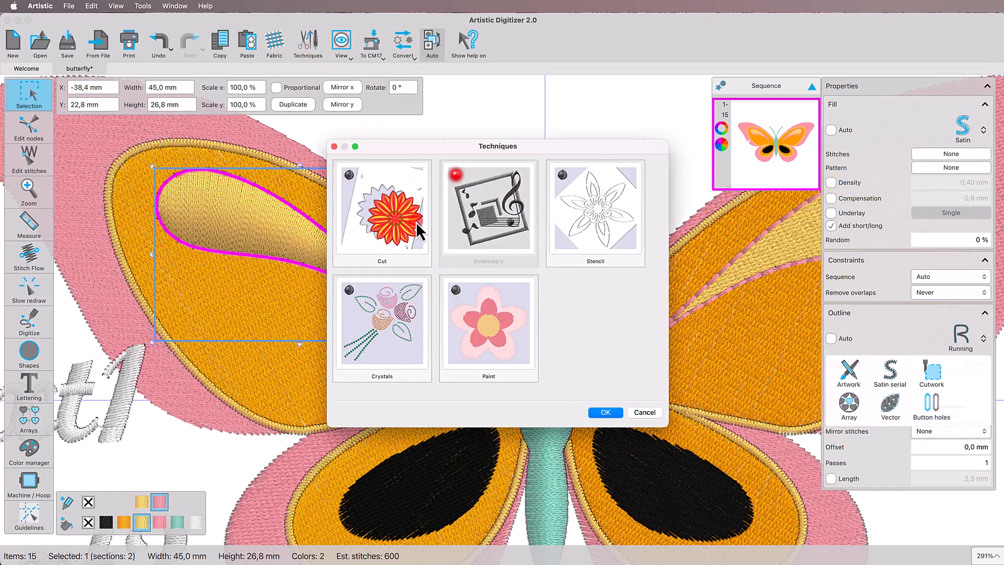
click(409, 250)
click(605, 413)
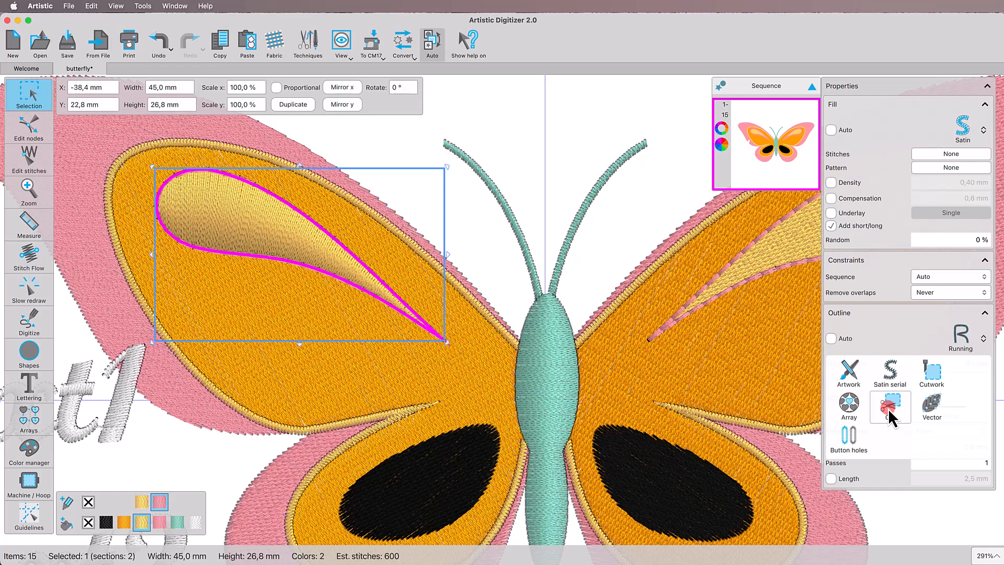
click(309, 53)
click(471, 308)
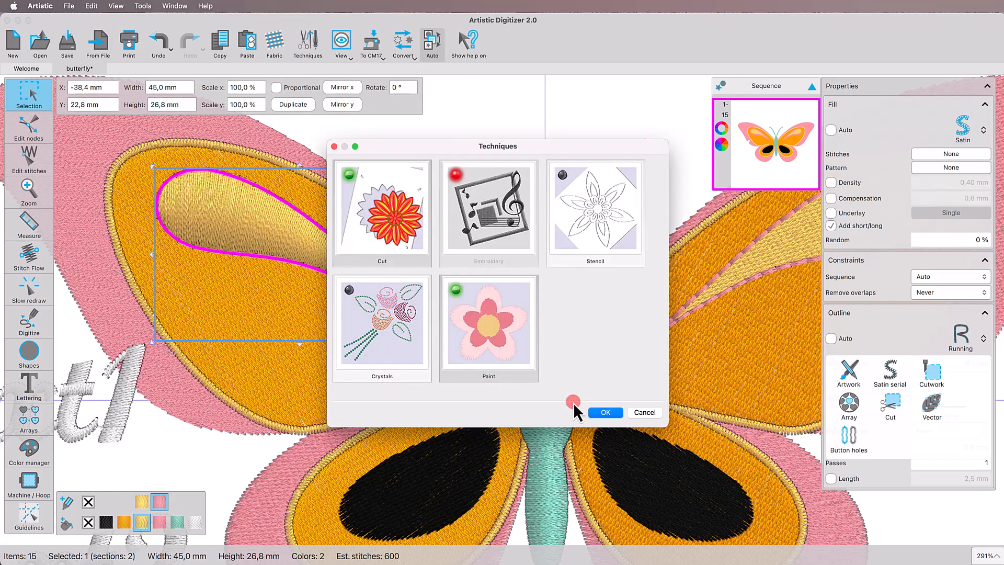
click(605, 413)
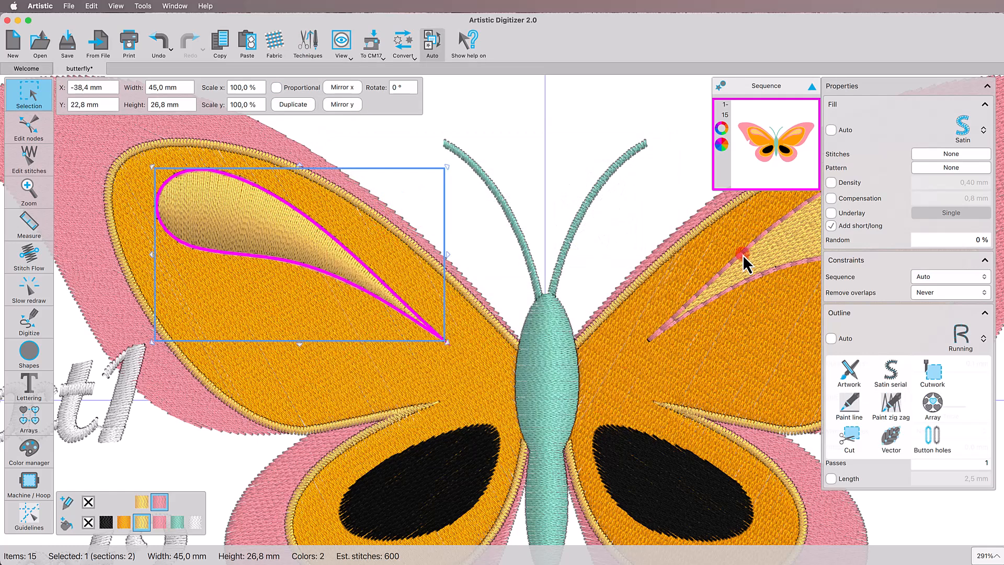
Set the fill type of the left upper wing's teardrop to Paint netfill
click(977, 139)
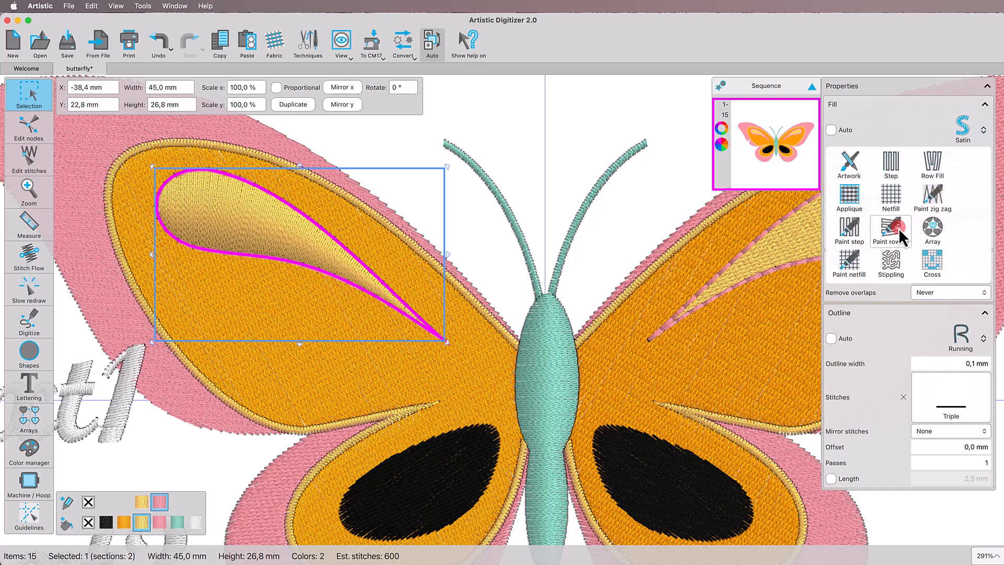
click(858, 231)
click(848, 263)
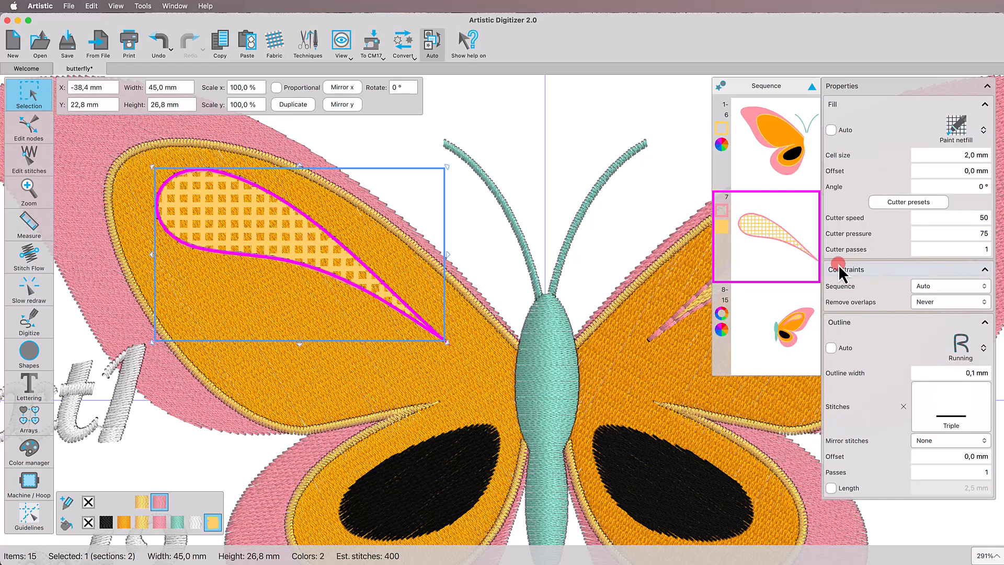